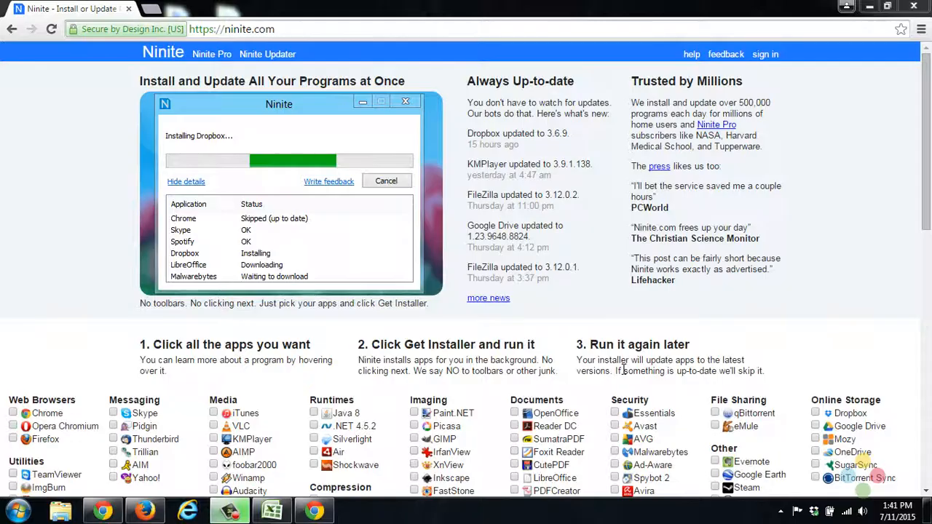
Select Air under Runtimes and get the Ninite installer for it
{"action": "left_click", "coordinate": [324, 452]}
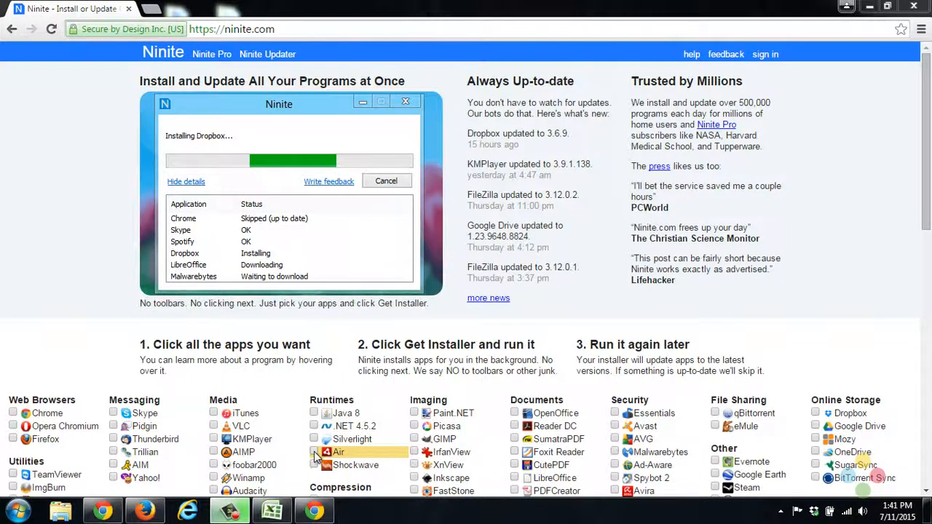
{"action": "scroll", "coordinate": [415, 305], "scroll_direction": "down", "scroll_amount": 3}
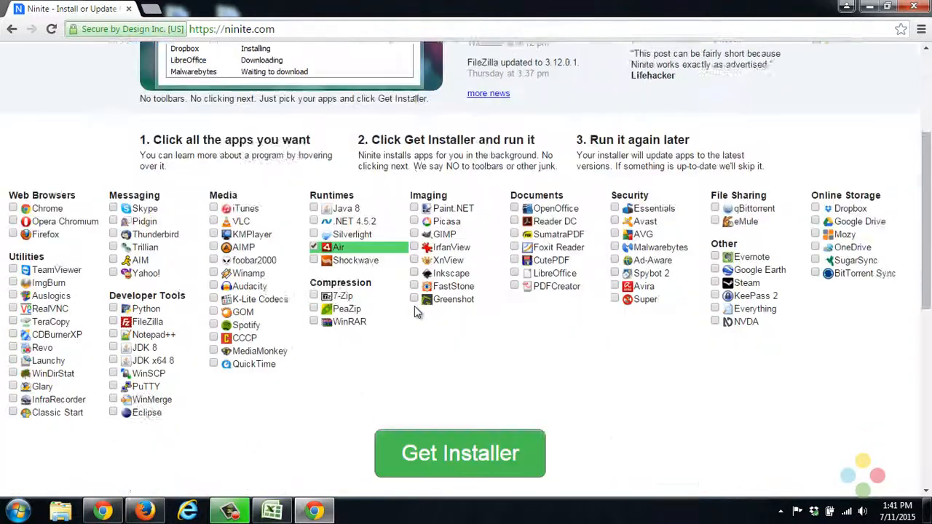
{"action": "scroll", "coordinate": [414, 306], "scroll_direction": "down", "scroll_amount": 3}
{"action": "left_click", "coordinate": [452, 259]}
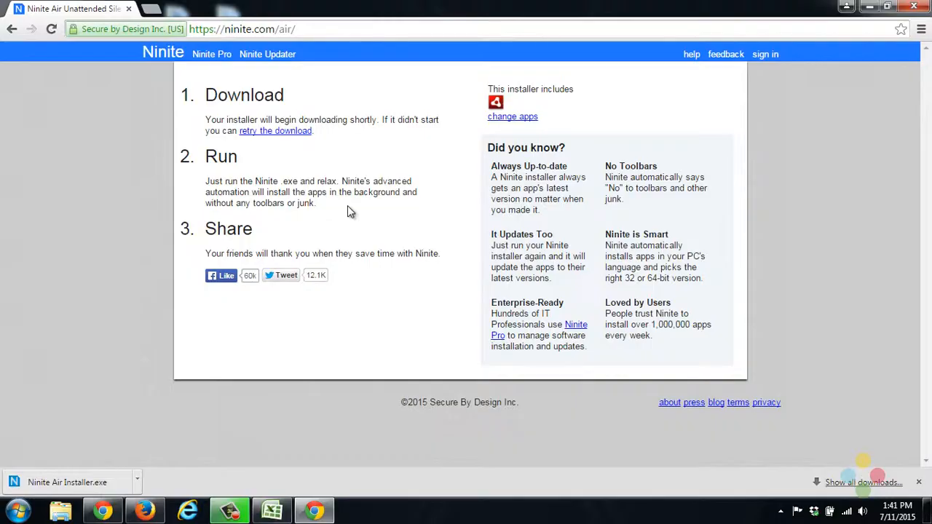
Launch the downloaded Ninite Air Installer.exe and allow it to run at the security warning
{"action": "left_click", "coordinate": [64, 480]}
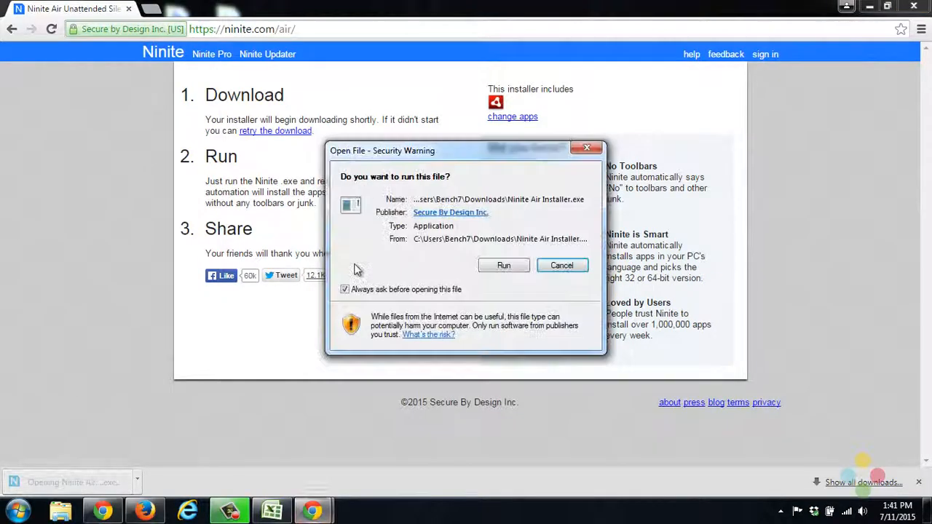
{"action": "left_click", "coordinate": [502, 265]}
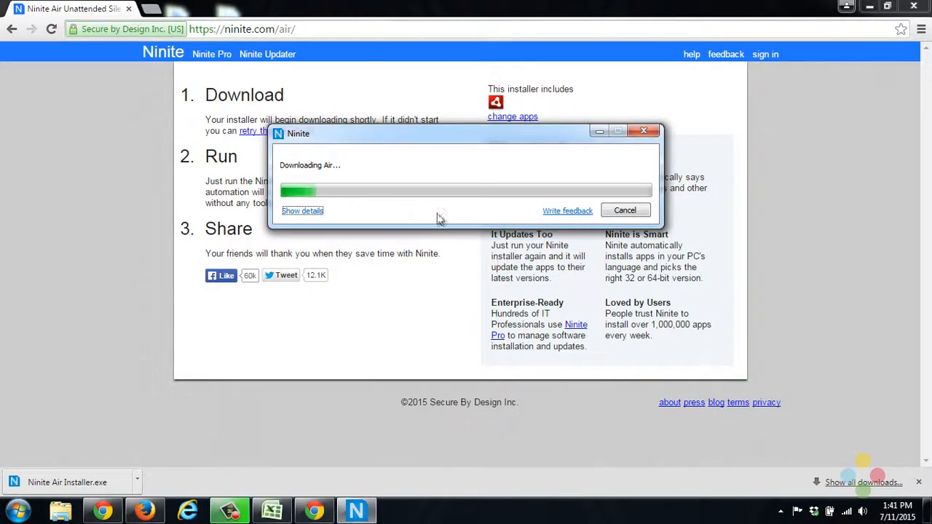
Show the per-application details while Air downloads and installs
{"action": "left_click", "coordinate": [301, 212]}
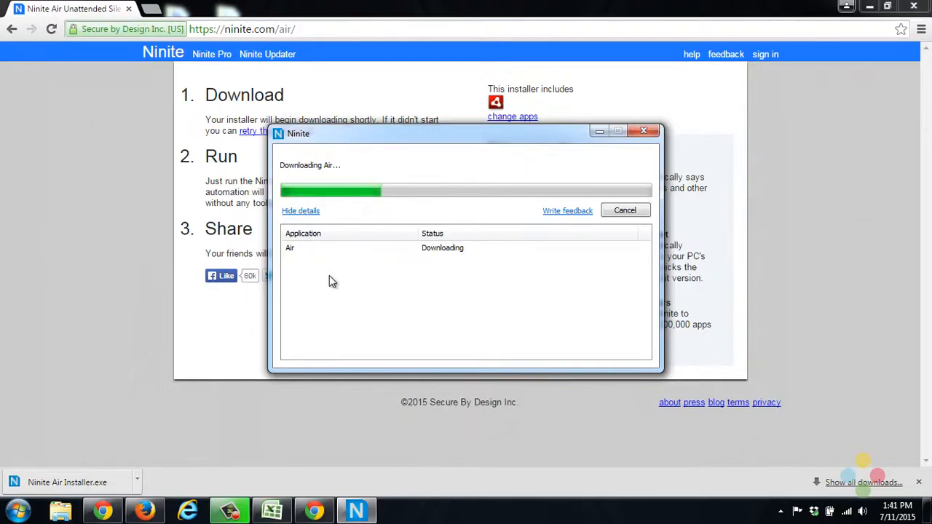